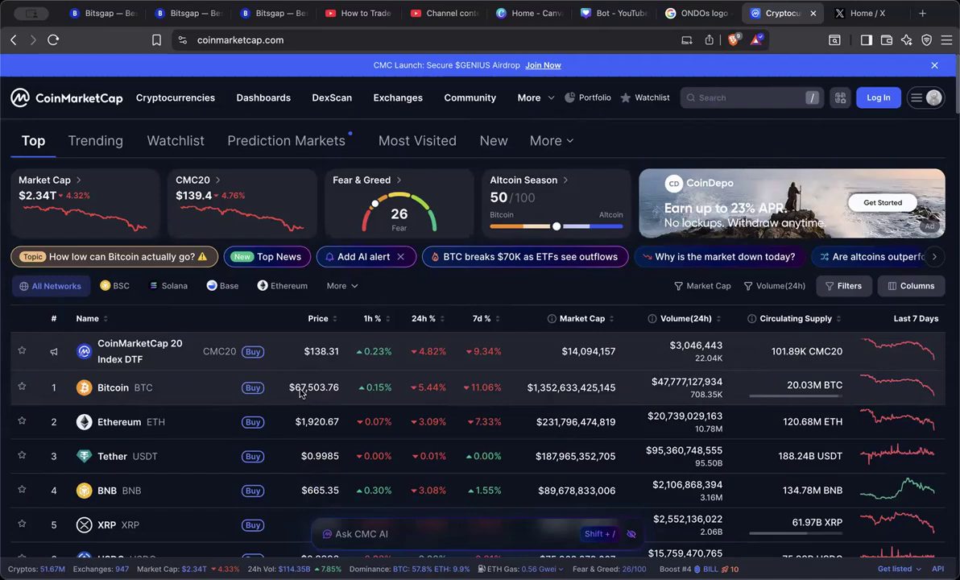
Find Ondo (ONDO) in the CoinMarketCap cryptocurrency ranking.
scroll(308, 395, "down", 3)
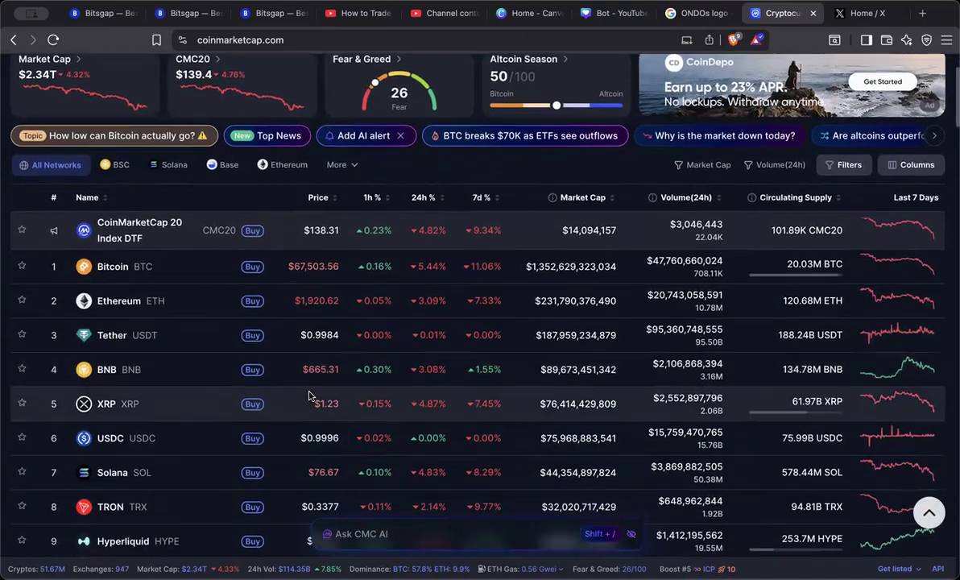
scroll(309, 395, "down", 6)
scroll(309, 395, "down", 5)
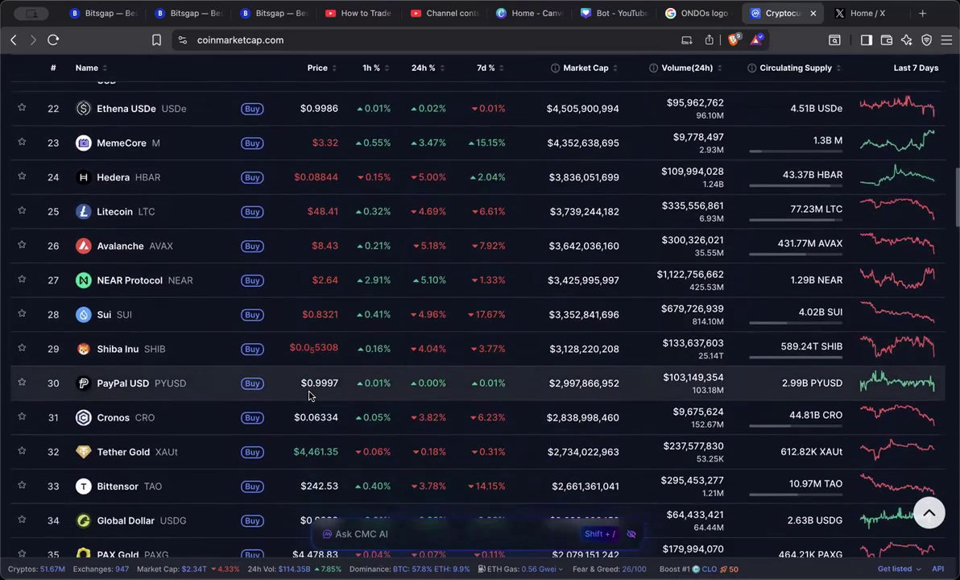
scroll(309, 394, "down", 4)
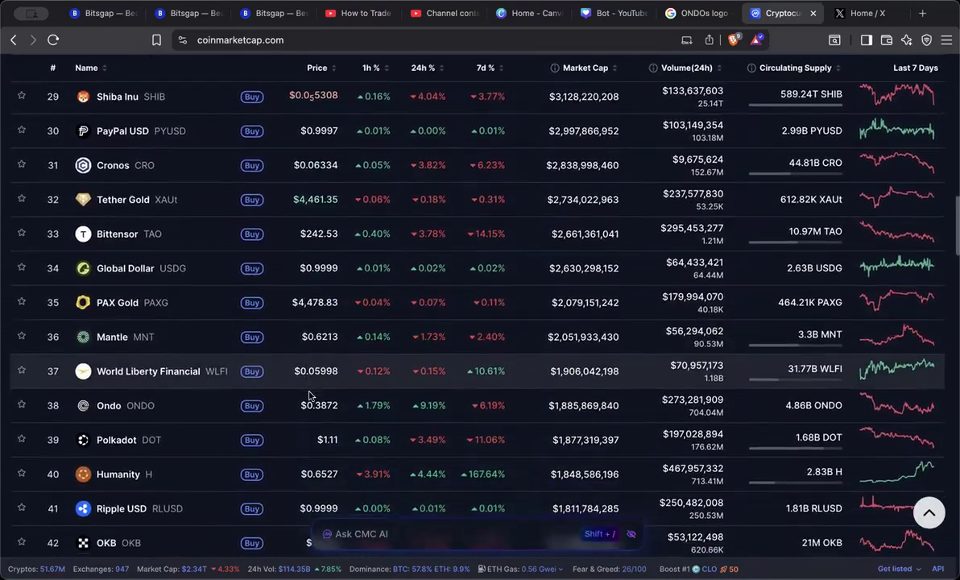
scroll(309, 395, "down", 1)
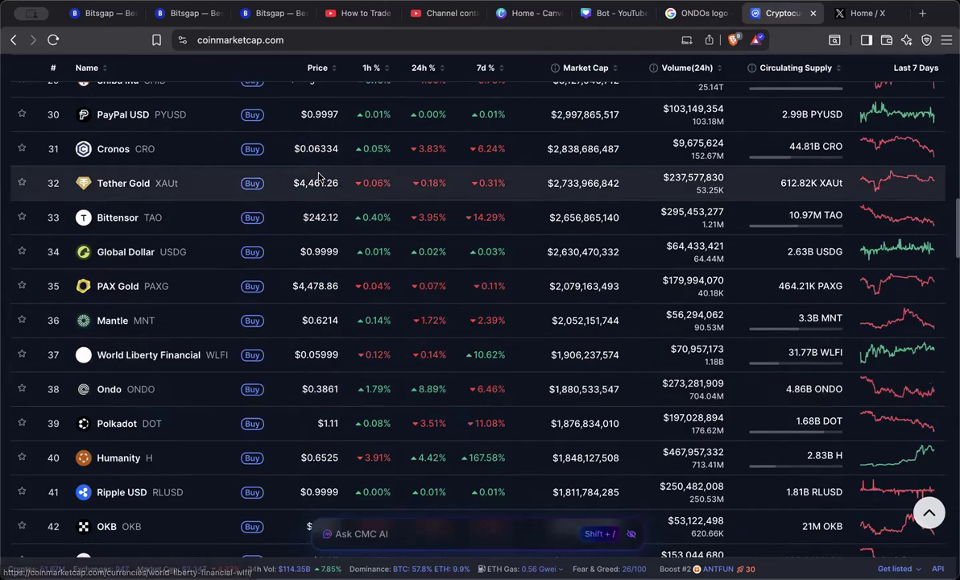
Switch to the Bitsgap GRID bot setup for ONDO / USD and review its investment, grid settings, and price range on the chart.
left_click(188, 14)
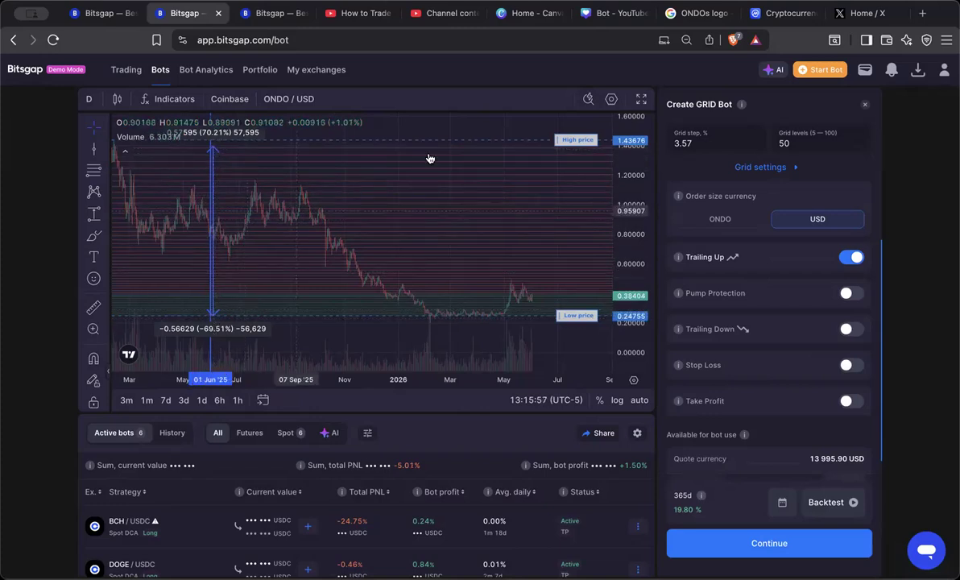
scroll(762, 214, "up", 5)
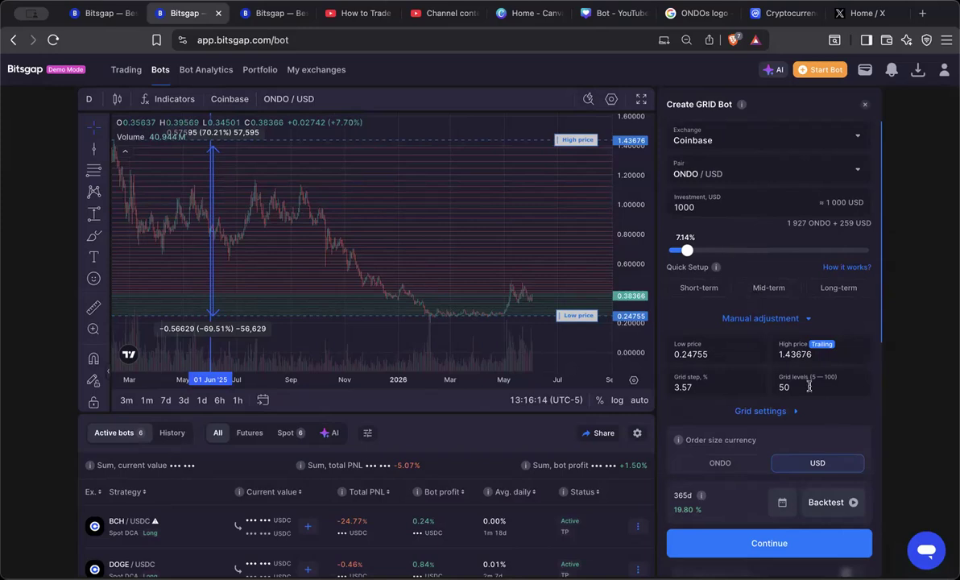
scroll(809, 387, "down", 5)
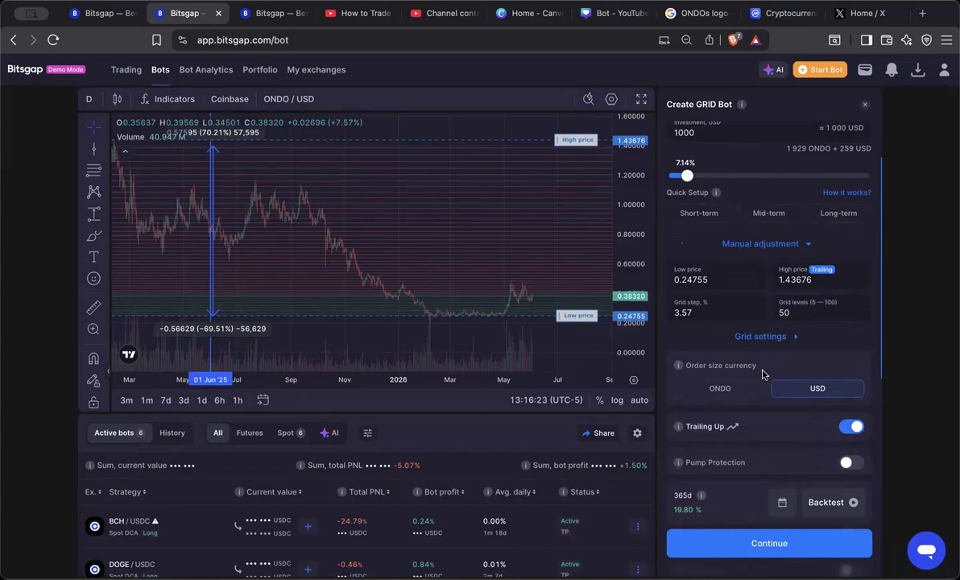
scroll(764, 370, "down", 2)
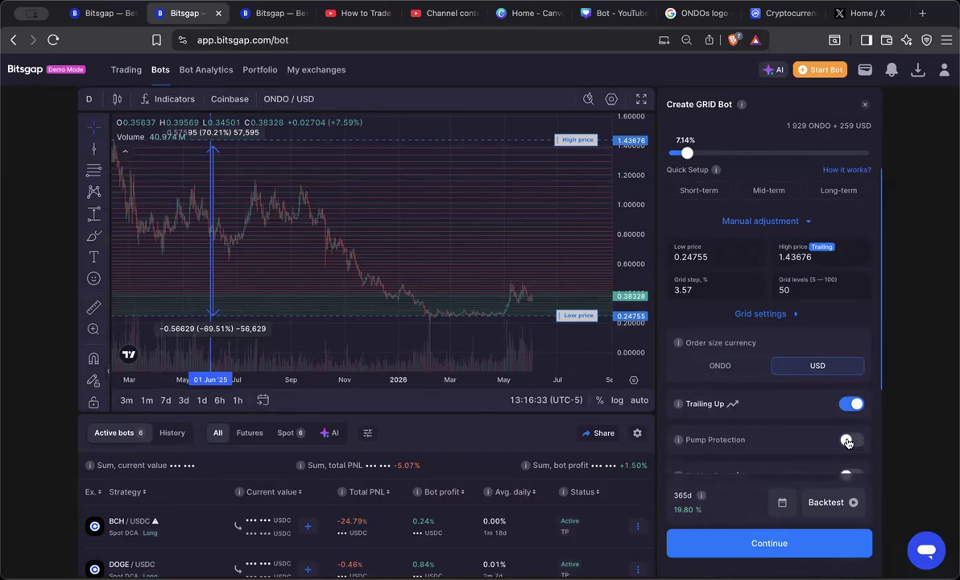
left_click_drag(637, 213, 637, 199)
left_click_drag(538, 244, 533, 269)
left_click_drag(631, 252, 632, 240)
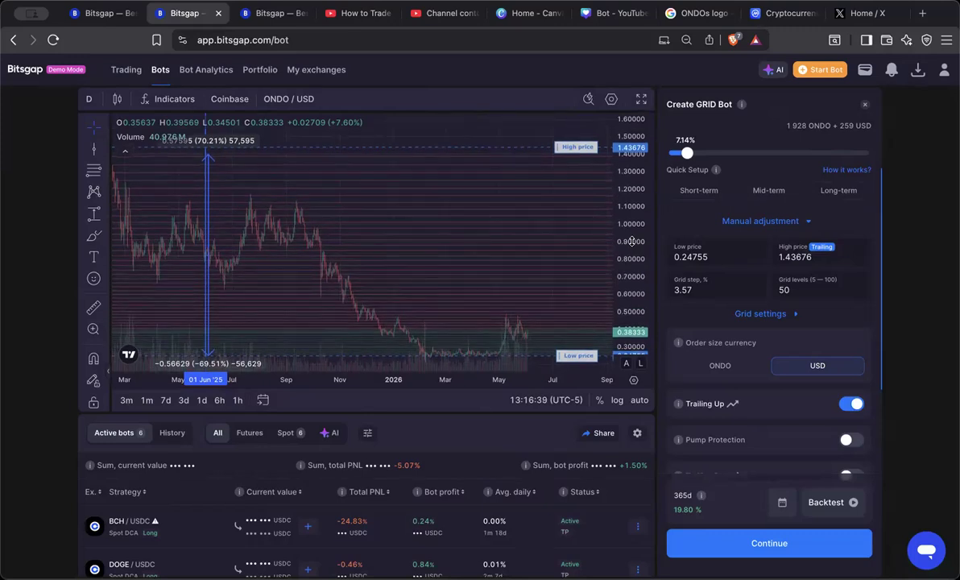
left_click_drag(589, 300, 589, 285)
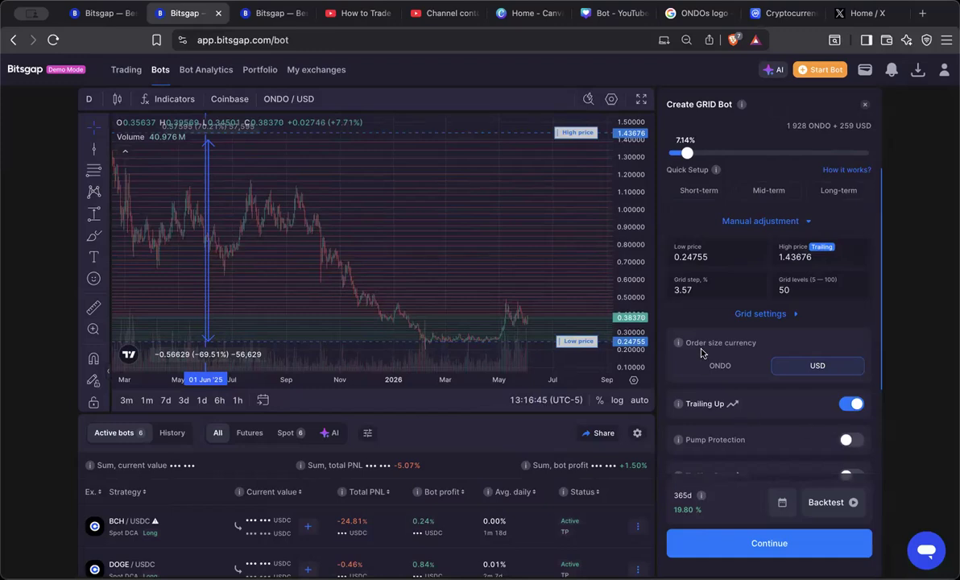
Open the GRID bot's backtest and rescale its chart to show several months of simulated trades and the break-even line.
scroll(680, 323, "down", 2)
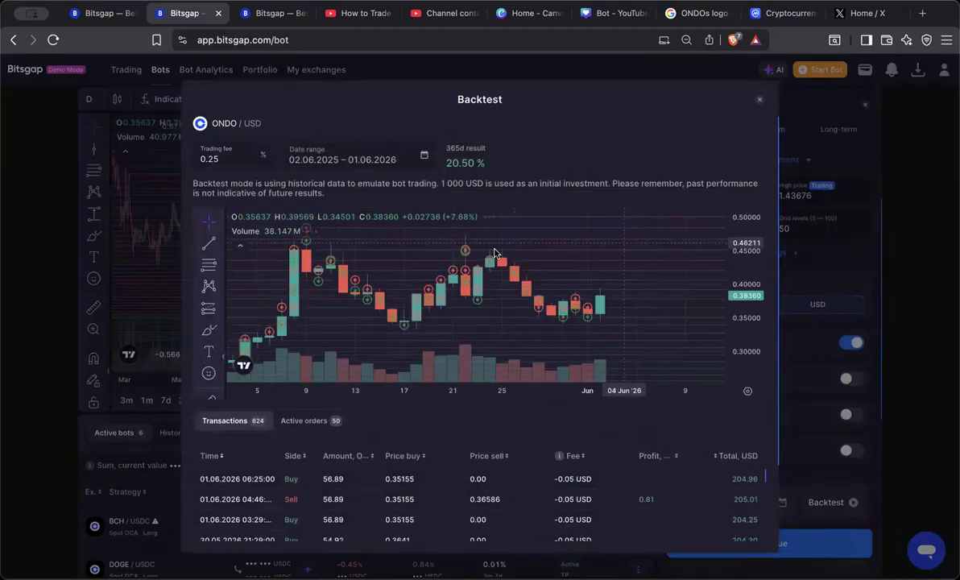
scroll(459, 390, "down", 5)
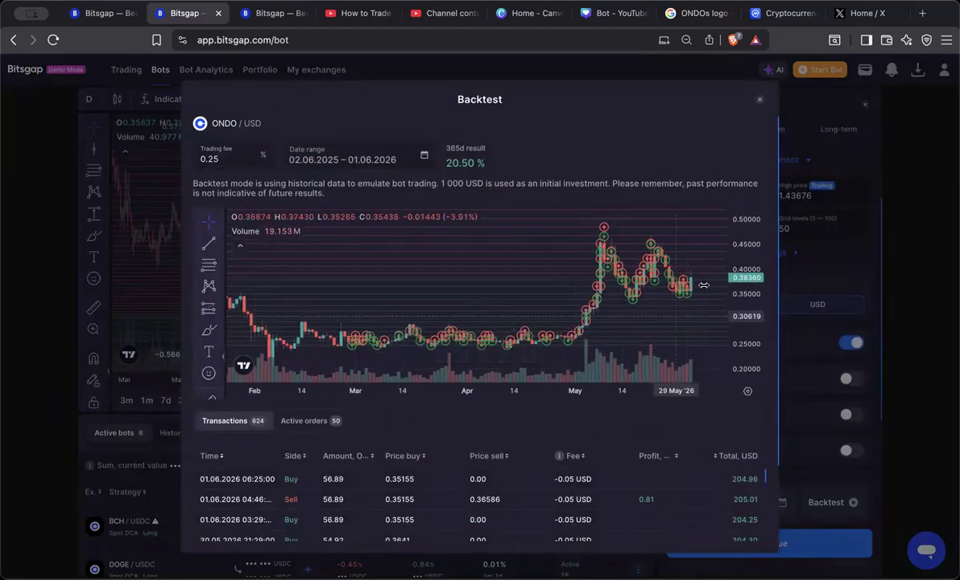
left_click_drag(744, 243, 744, 304)
left_click_drag(457, 391, 619, 391)
left_click_drag(736, 265, 736, 293)
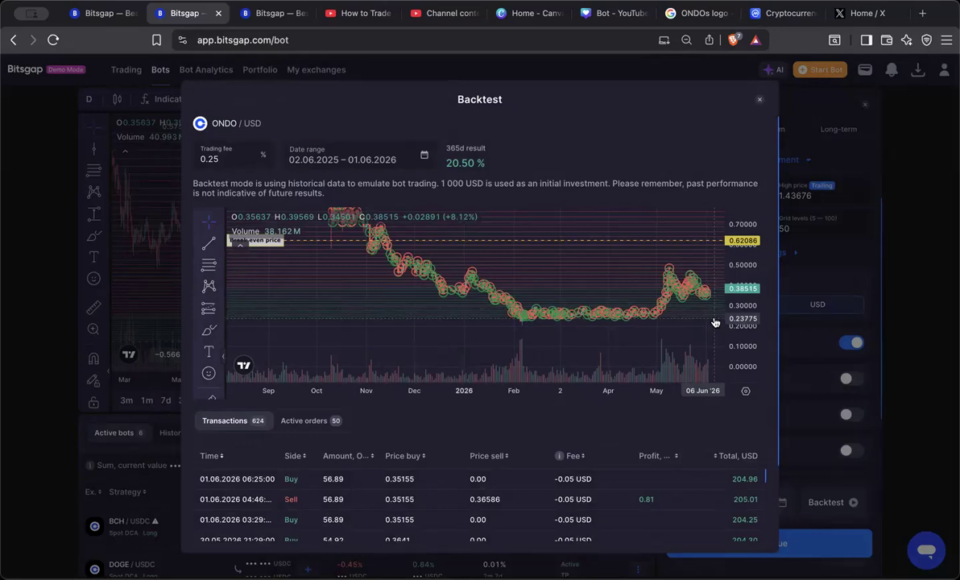
Measure the gap from the break-even line down to the current price with the Price Range tool, and delete the measurement.
left_click(208, 308)
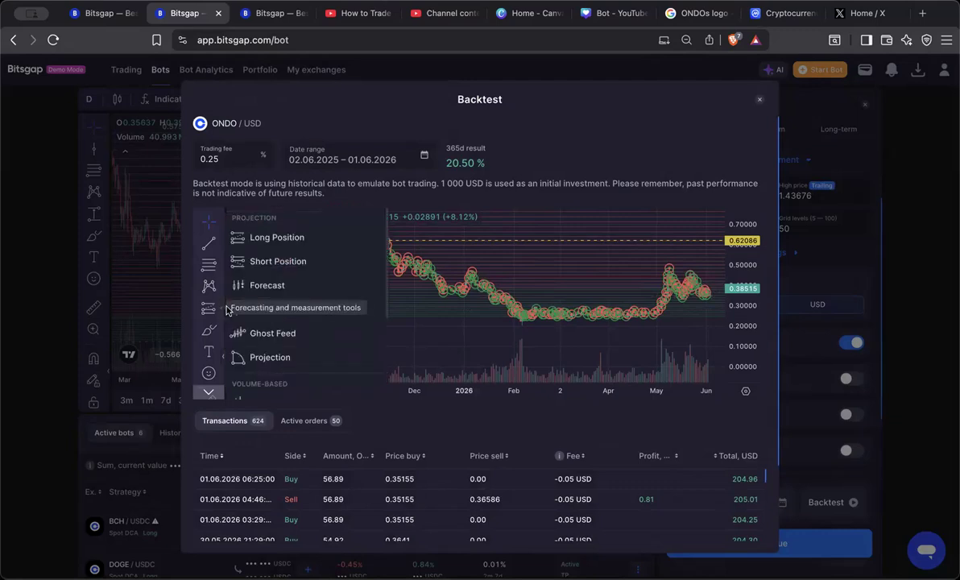
scroll(279, 302, "down", 3)
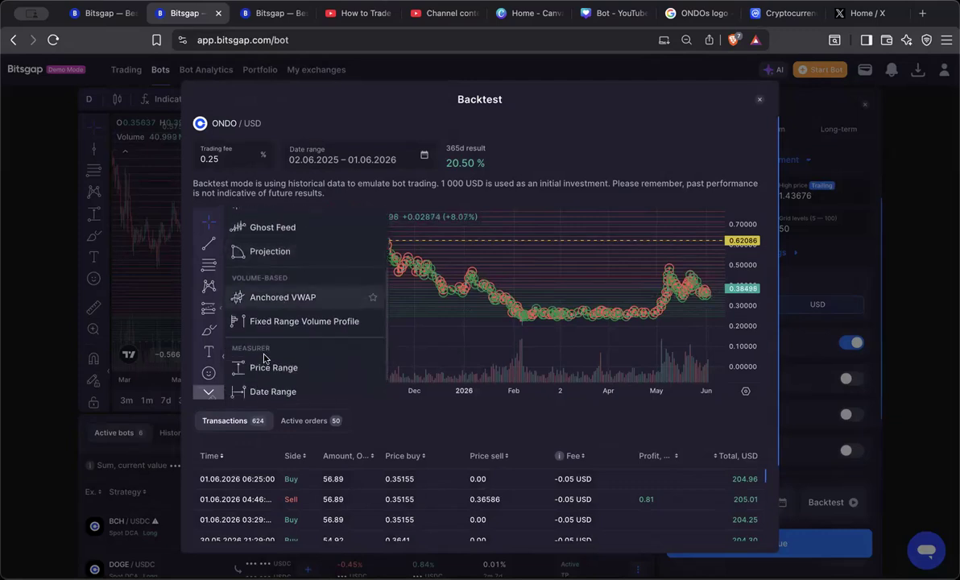
left_click(262, 364)
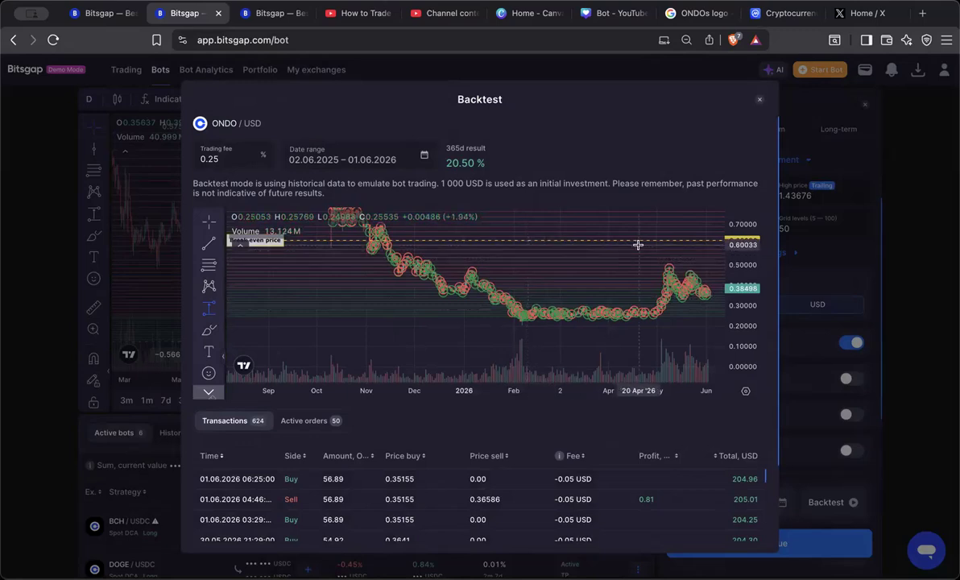
left_click(704, 240, "shift")
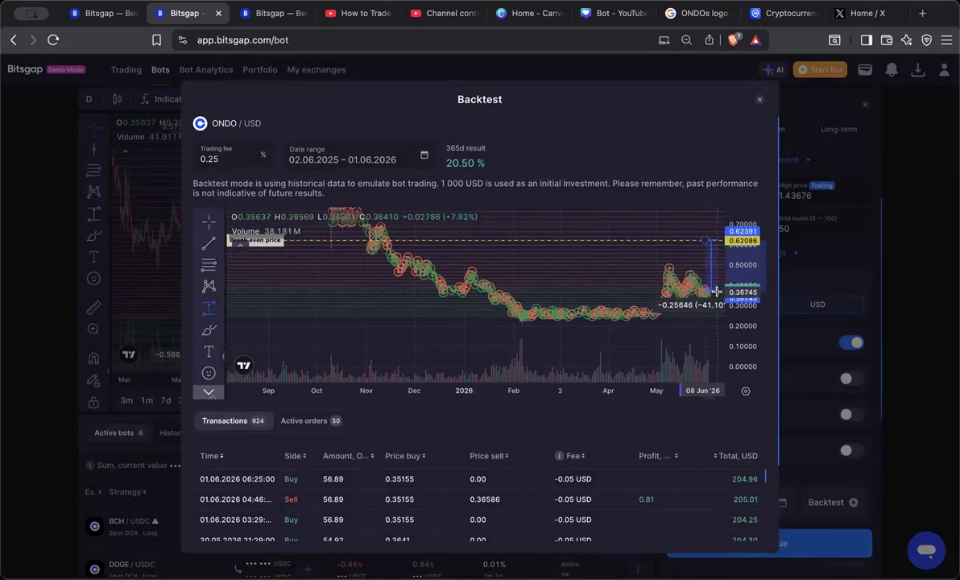
left_click(716, 291)
left_click_drag(691, 237, 641, 293)
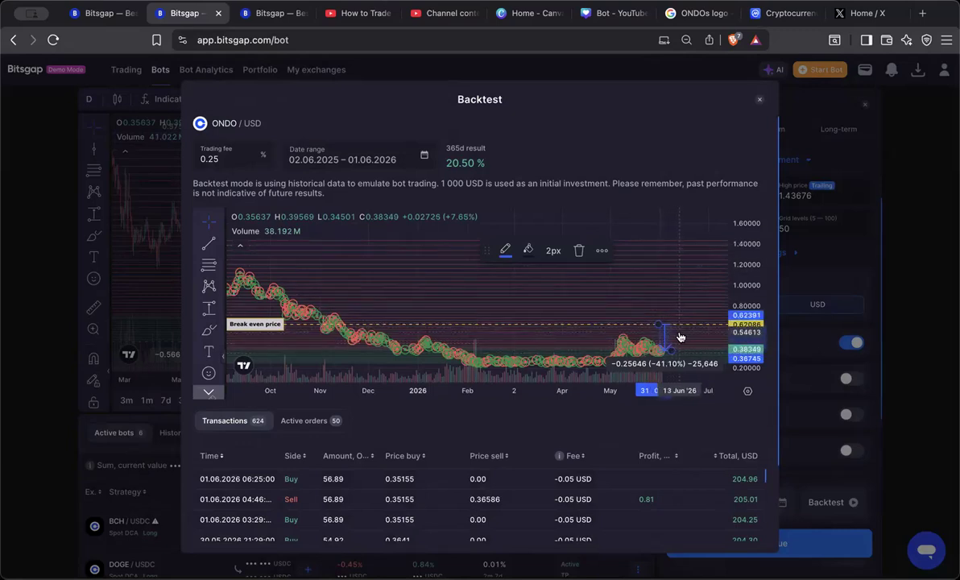
left_click_drag(741, 288, 678, 240)
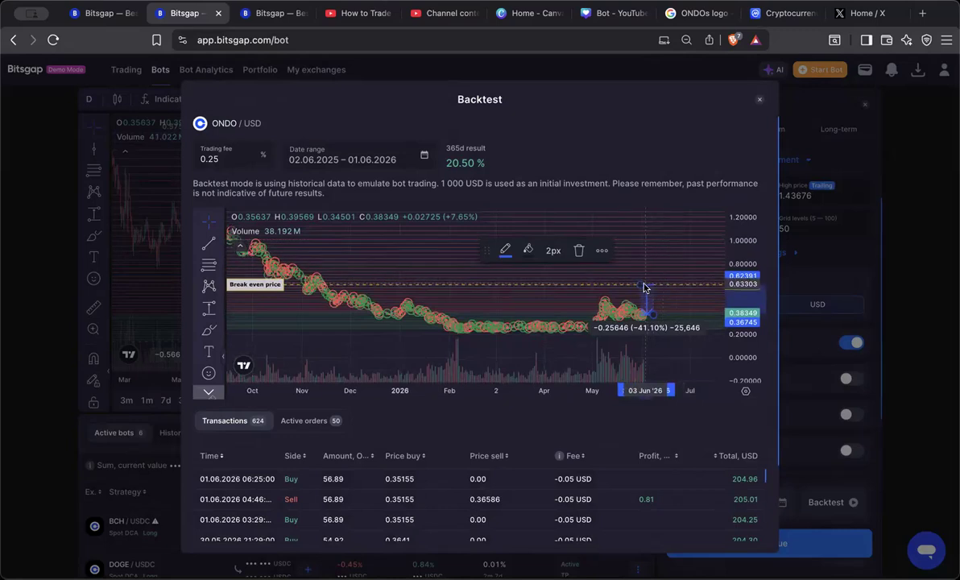
left_click_drag(653, 314, 652, 314)
key("Delete")
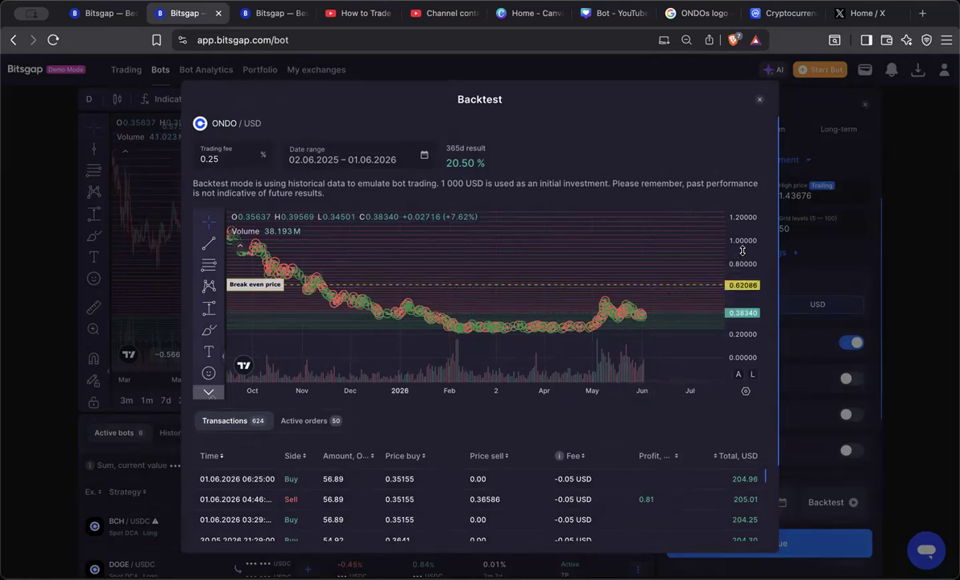
Examine the simulated trades in the backtest's transaction list and rescaled chart, and close the backtest.
left_click_drag(742, 246, 742, 274)
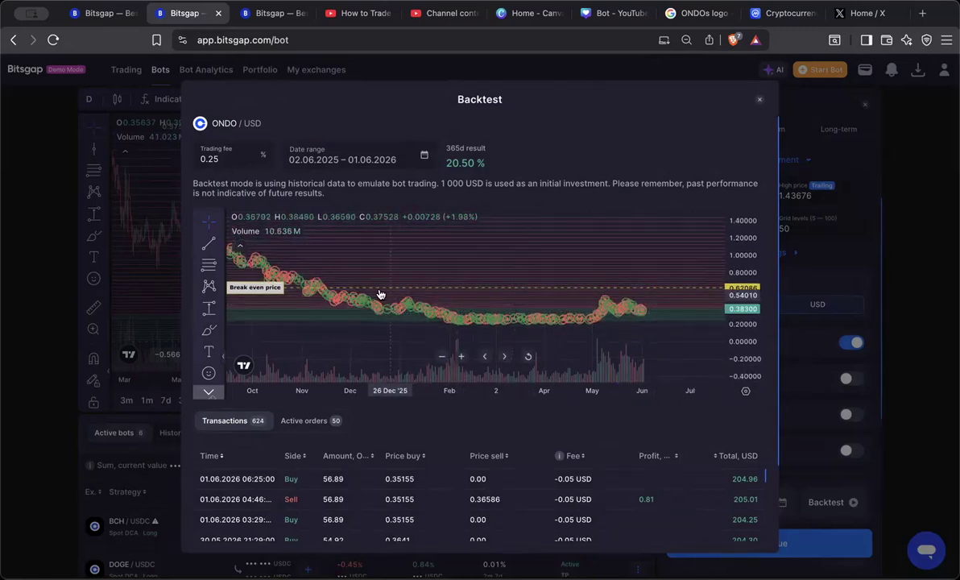
scroll(657, 524, "down", 2)
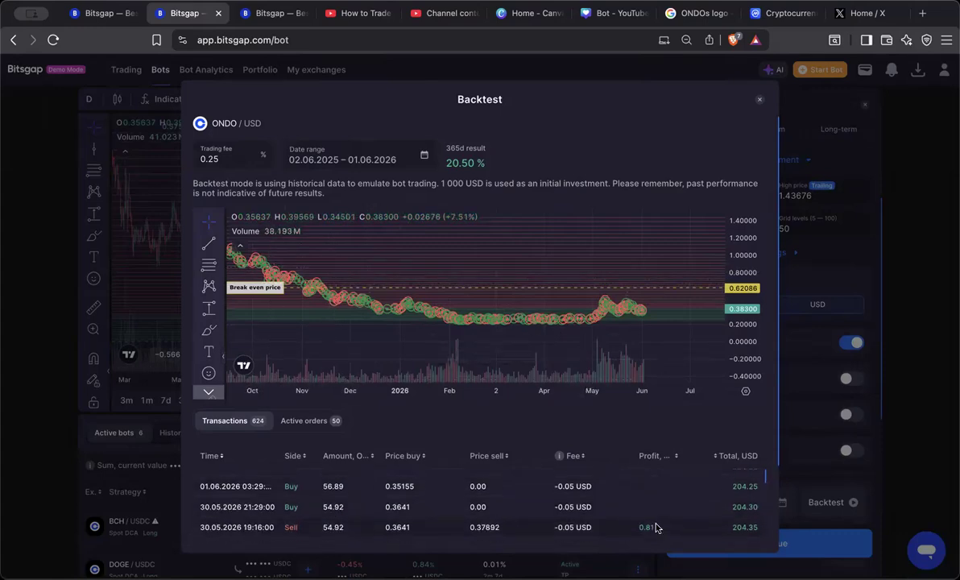
scroll(656, 527, "down", 2)
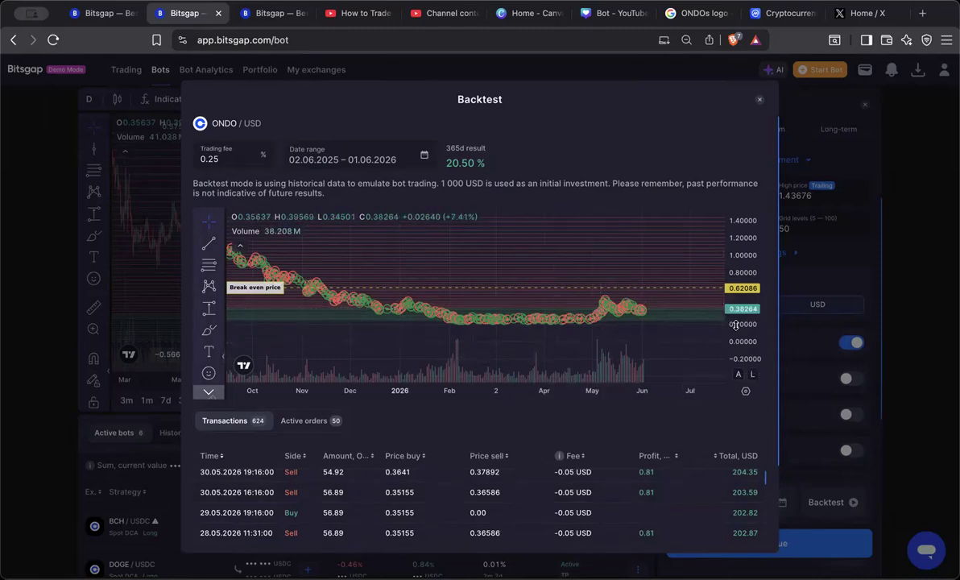
left_click_drag(747, 348, 745, 304)
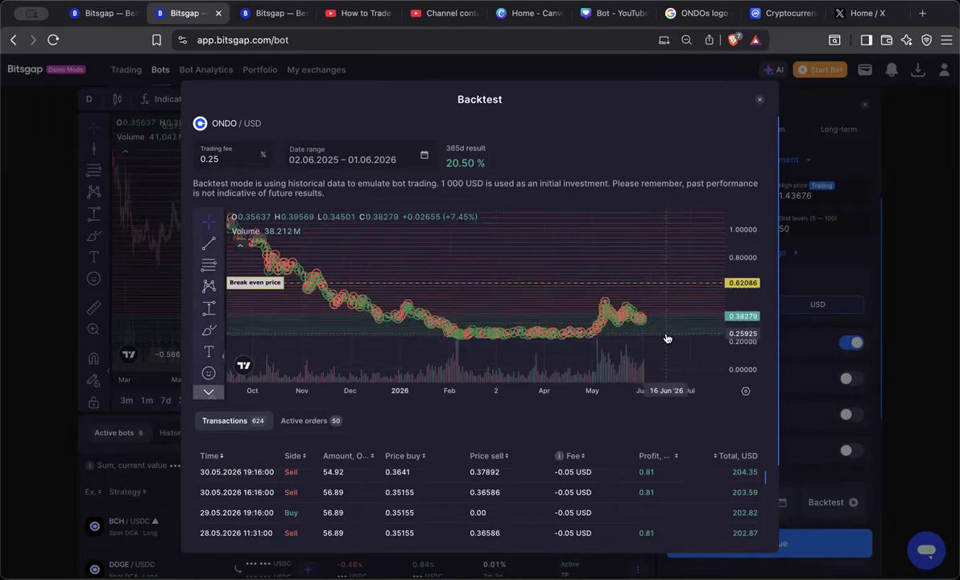
left_click_drag(741, 347, 680, 210)
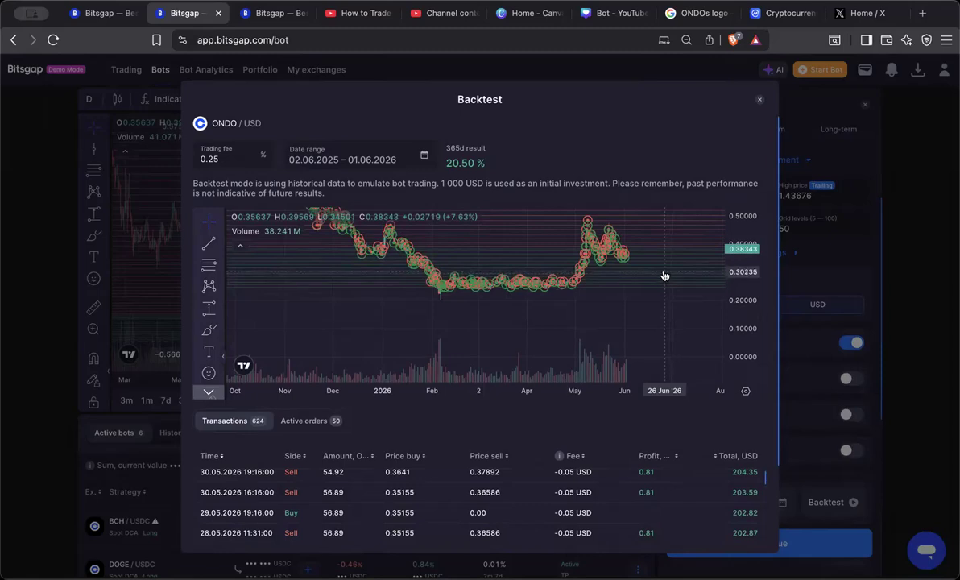
left_click(760, 102)
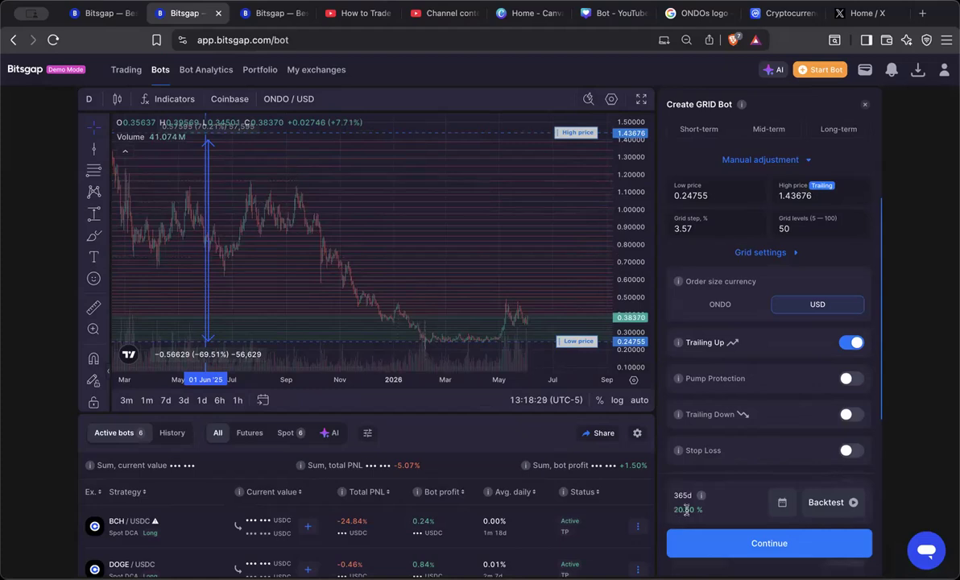
Switch to the Bitsgap DCA bot setup for ONDO / USDC and review its investment, base order, and averaging order settings.
left_click(266, 13)
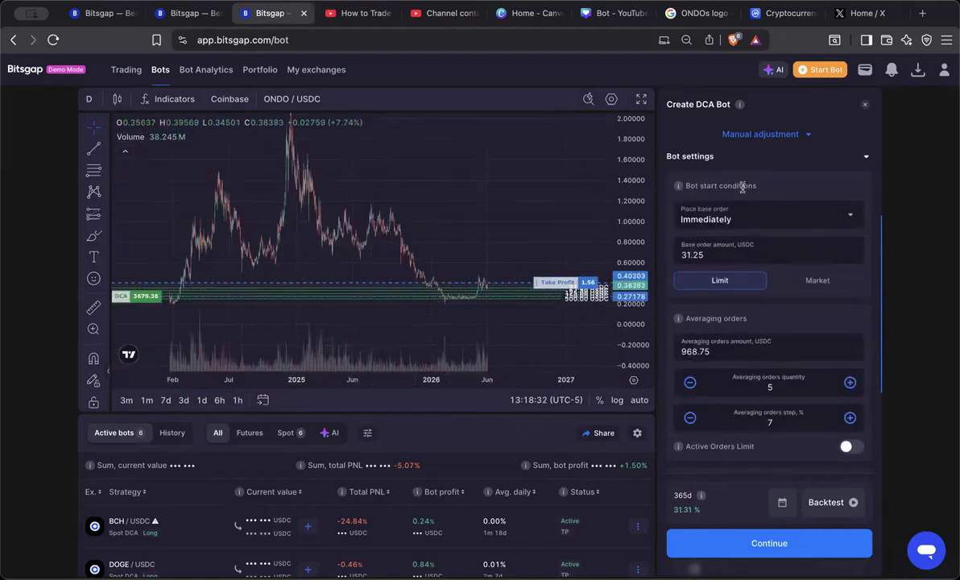
scroll(753, 276, "up", 5)
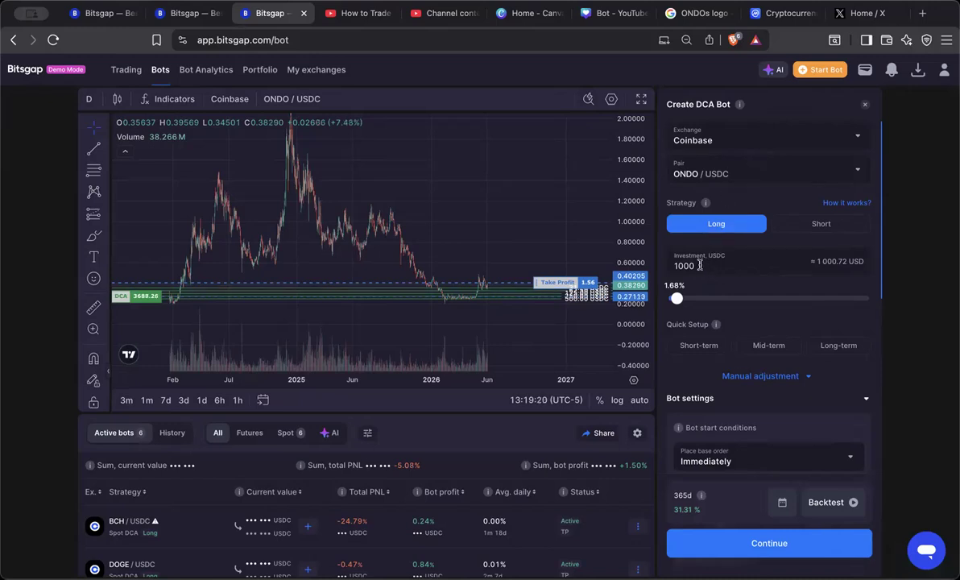
left_click(772, 375)
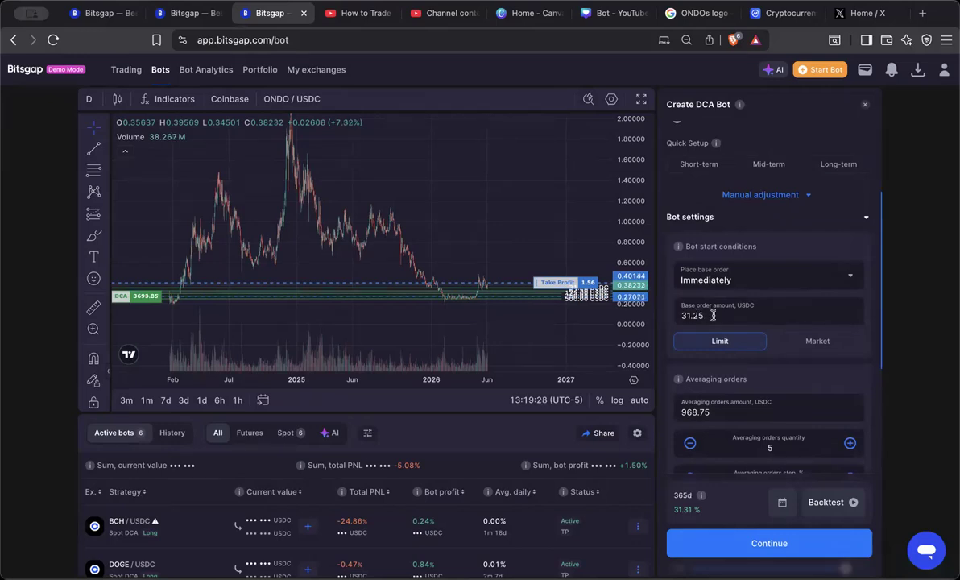
scroll(718, 408, "down", 3)
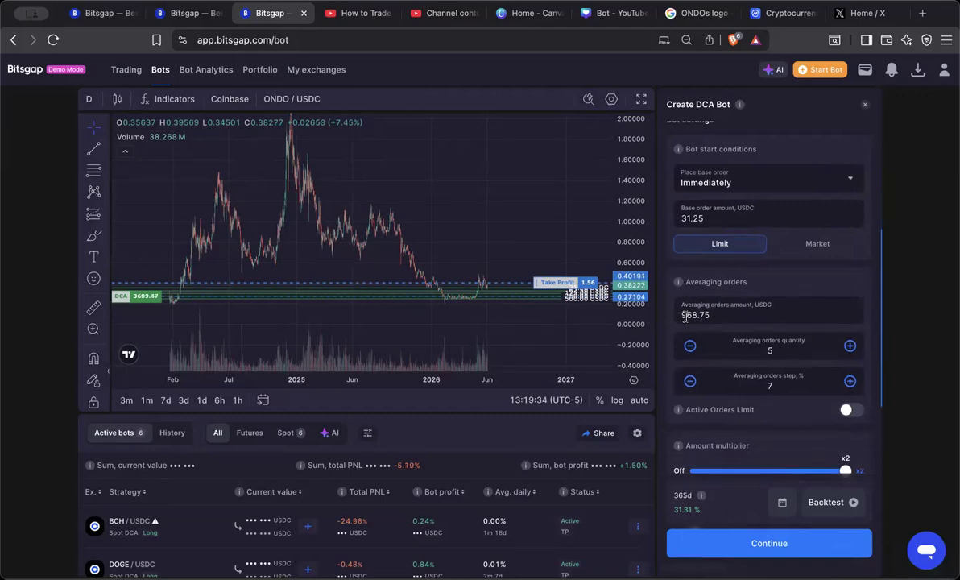
scroll(803, 335, "down", 2)
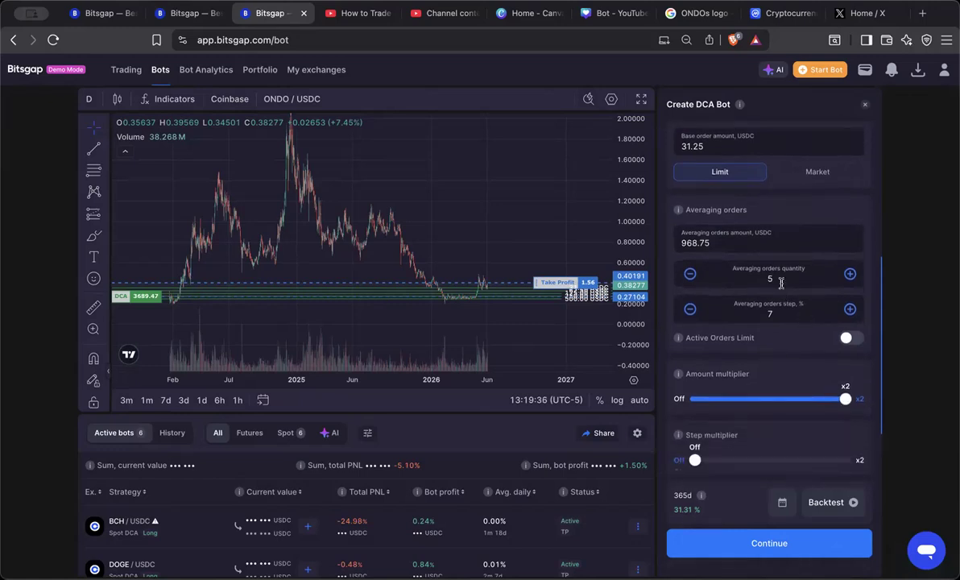
Stretch the ONDO / USDC chart's price scale to examine the spacing of the averaging orders and the take-profit line.
left_click_drag(635, 298, 634, 132)
left_click_drag(583, 264, 586, 119)
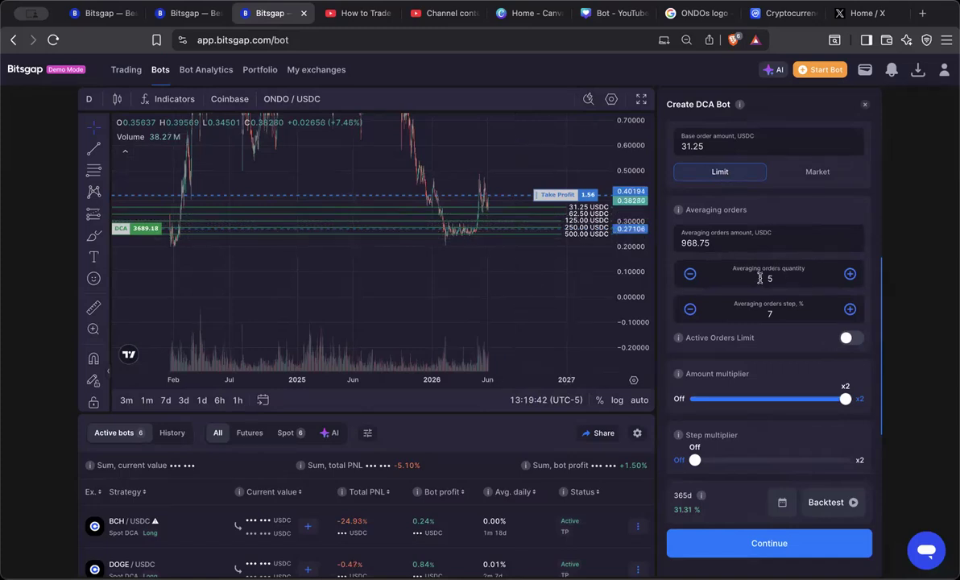
left_click_drag(629, 293, 628, 222)
left_click_drag(565, 256, 565, 279)
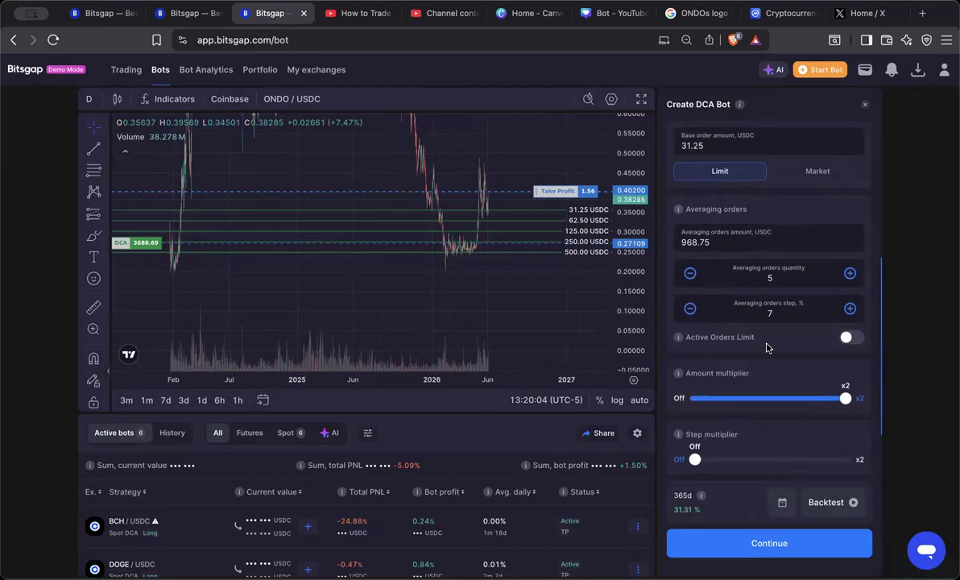
Review the DCA bot's amount and step multipliers, and open the Position TP & SL settings.
scroll(749, 330, "down", 2)
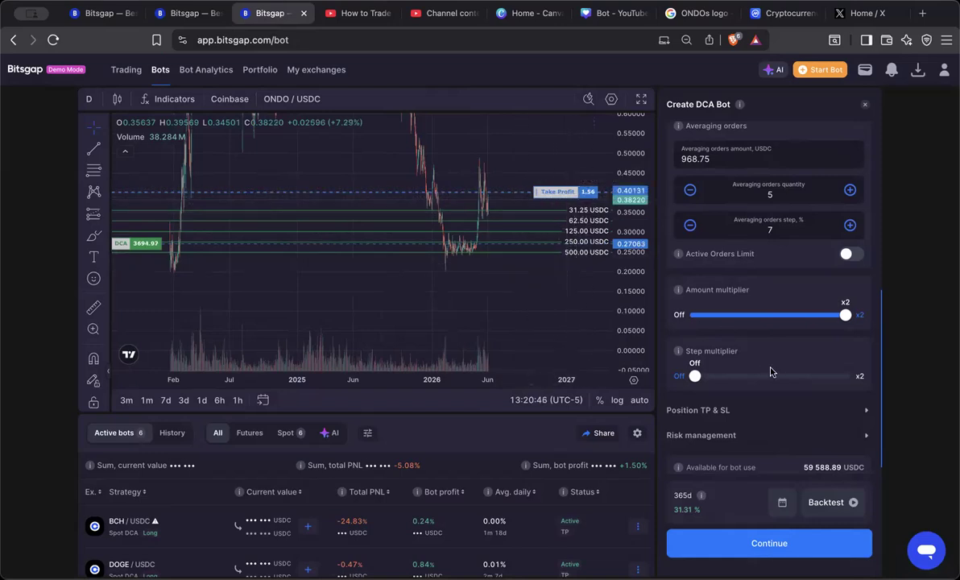
scroll(770, 371, "down", 1)
left_click(730, 394)
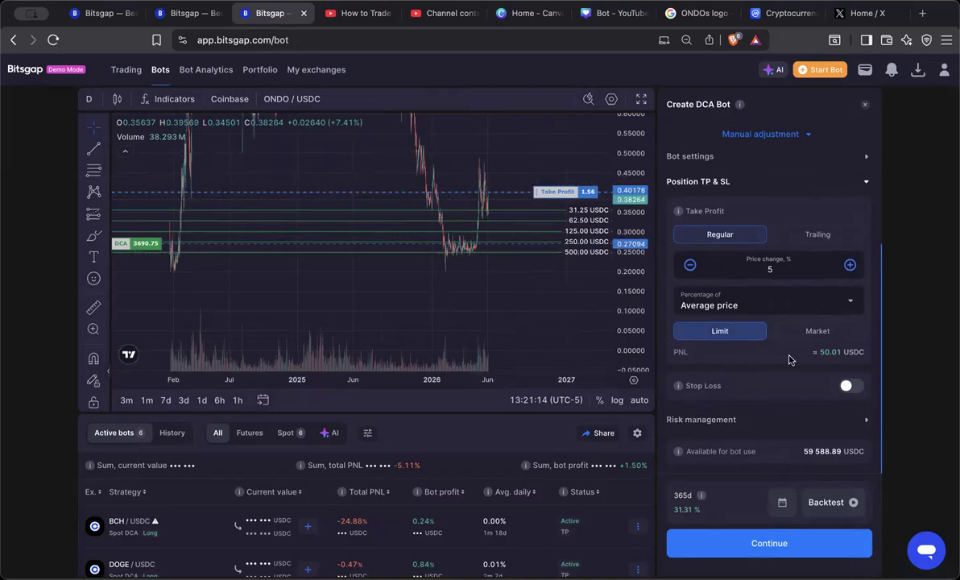
Enable Pump / Dump Protection in the DCA bot's risk management settings and run the ONDO / USDC backtest.
left_click(761, 420)
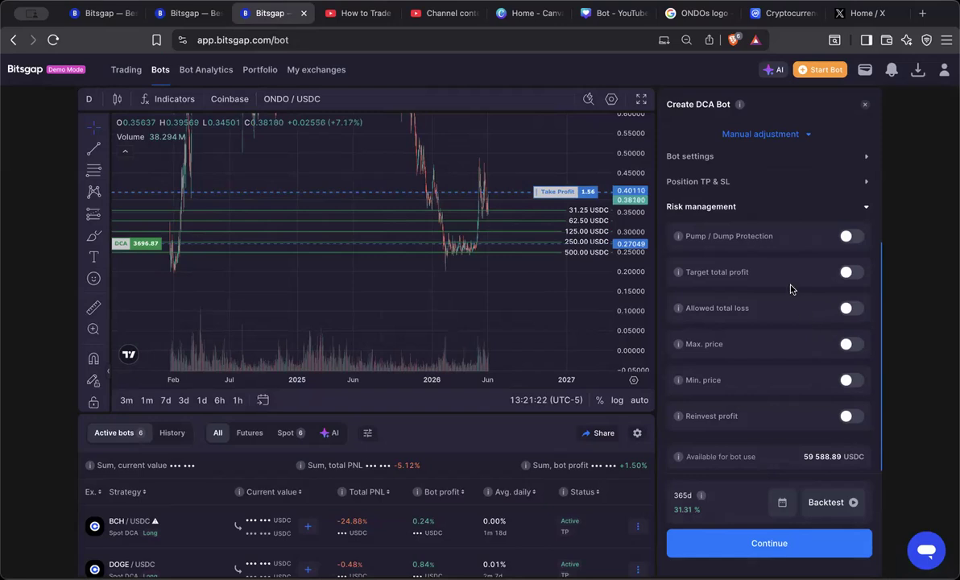
left_click(853, 239)
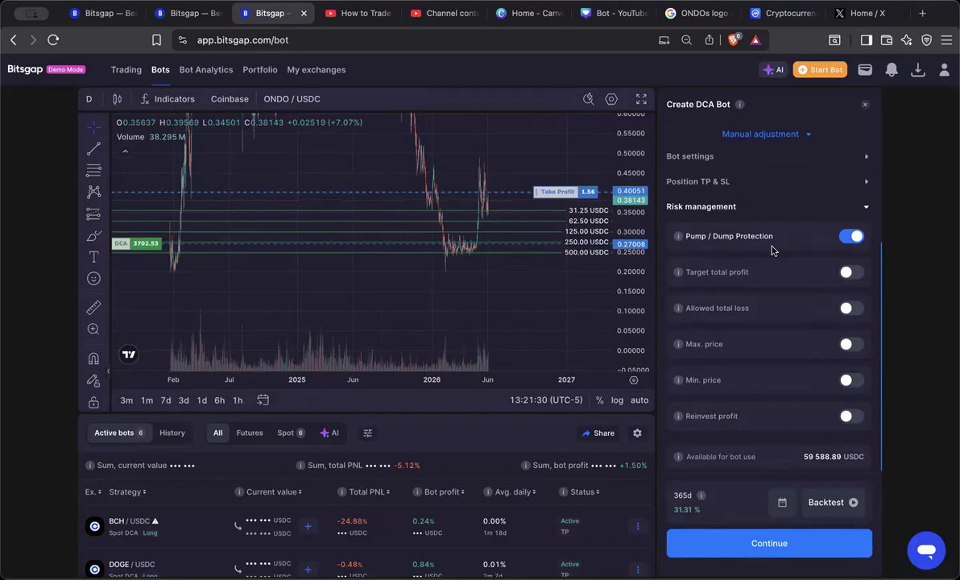
left_click(826, 503)
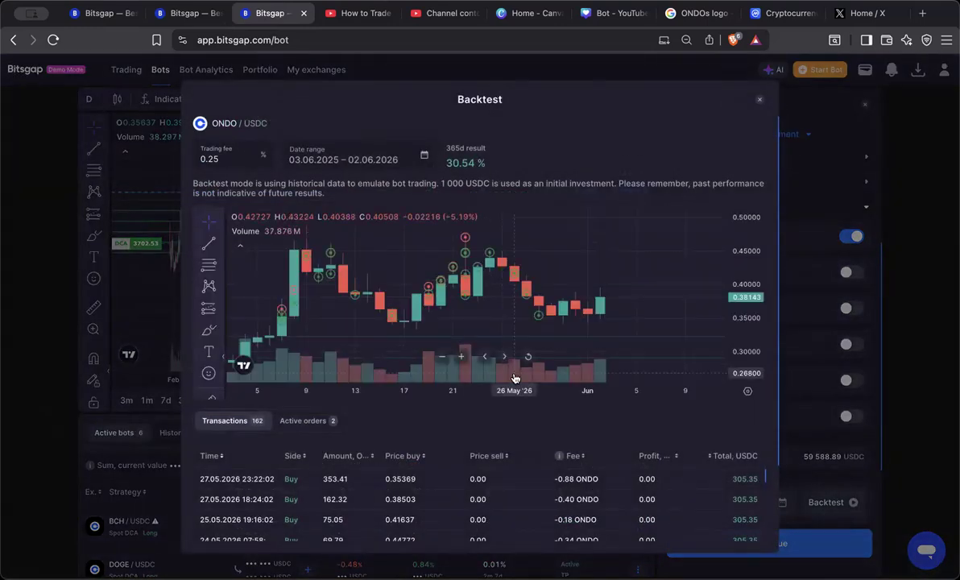
Extend the backtest chart's time range to examine the simulated trades with protection enabled, and close the backtest.
left_click_drag(473, 389, 651, 390)
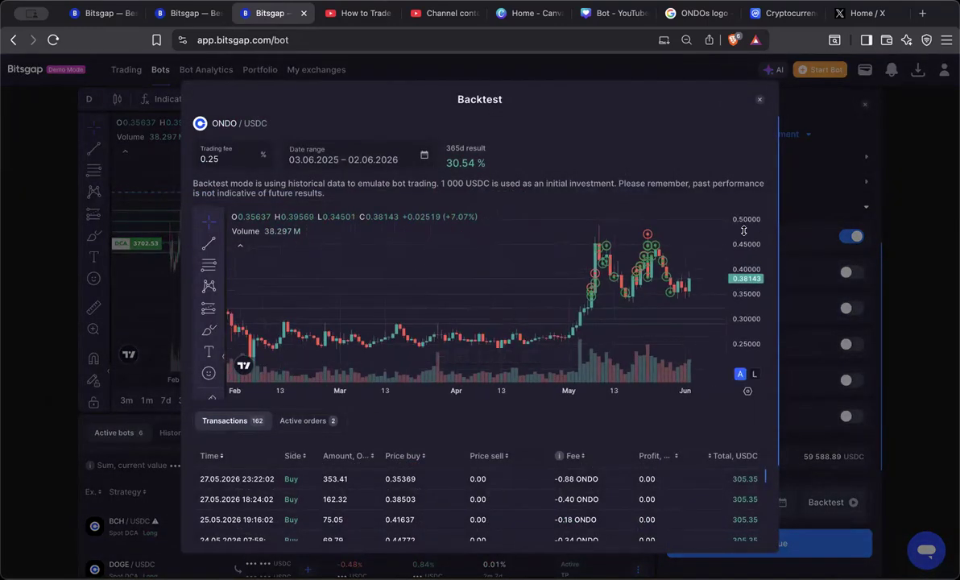
left_click_drag(390, 390, 605, 395)
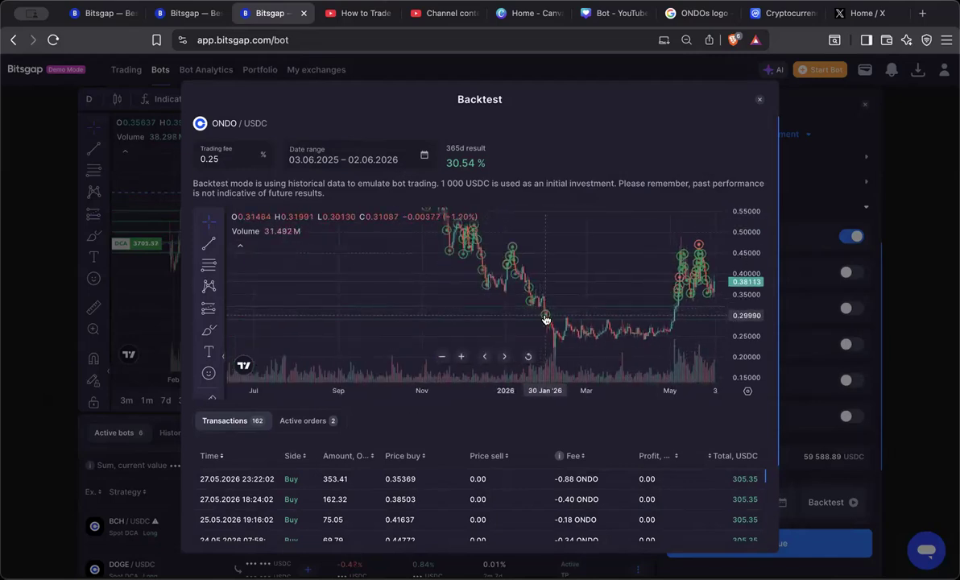
left_click(758, 99)
Disable Pump / Dump Protection and rerun the backtest, showing the whole year of simulated trades on its chart.
left_click(852, 236)
mouse_move(679, 457)
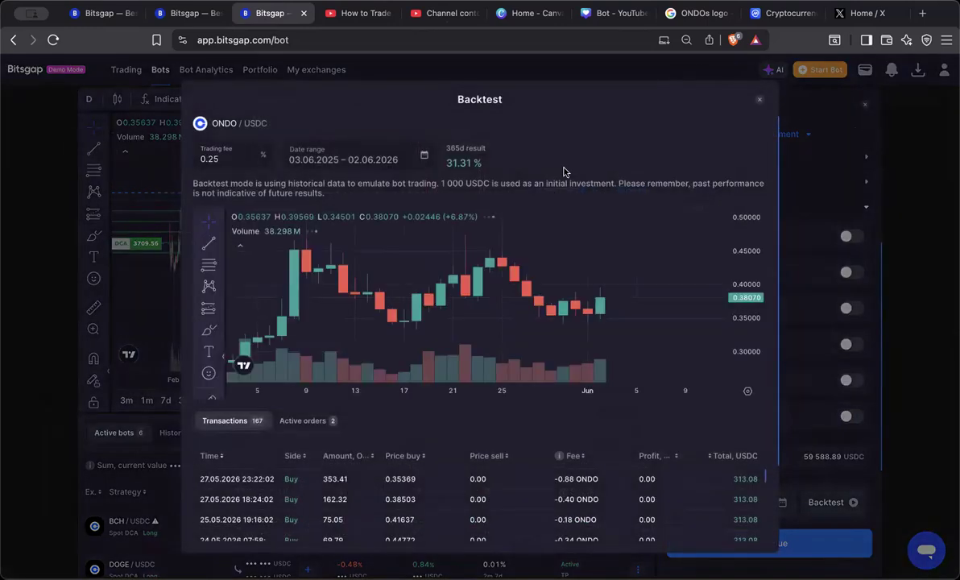
left_click_drag(422, 397, 596, 393)
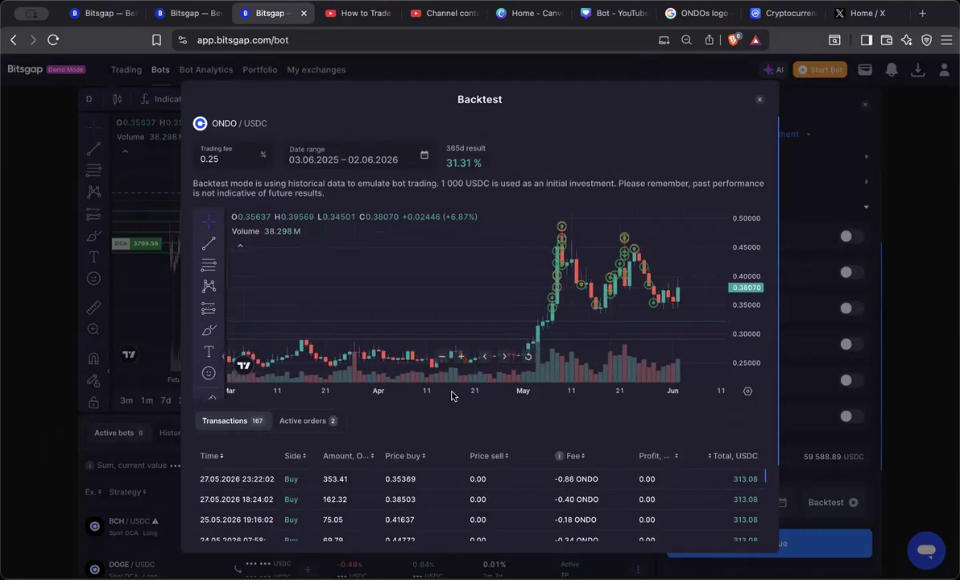
left_click_drag(451, 395, 606, 397)
left_click_drag(483, 398, 643, 328)
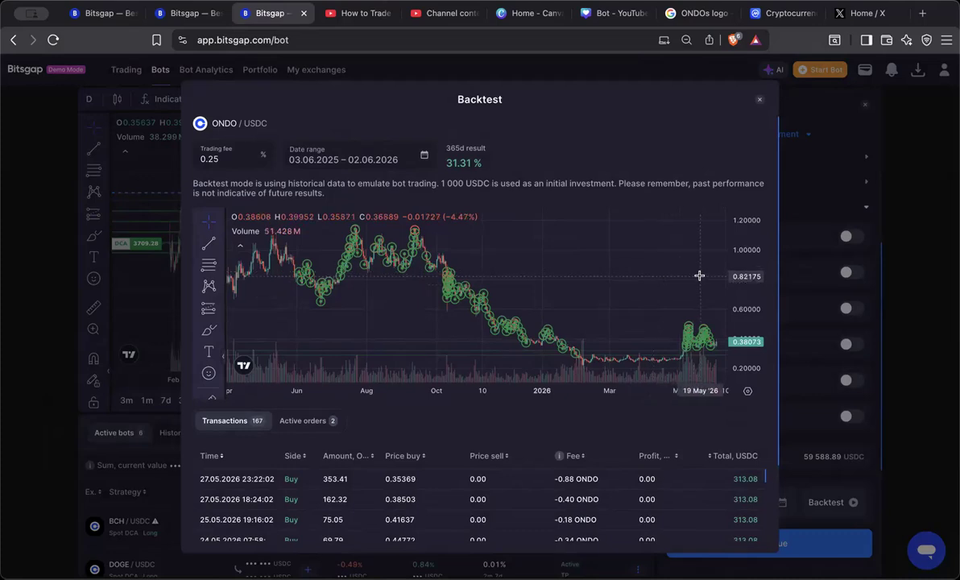
Rescale the backtest chart's price axis to examine the 2026 price low and the trades on either side of it.
left_click_drag(688, 278, 623, 278)
left_click_drag(742, 249, 739, 277)
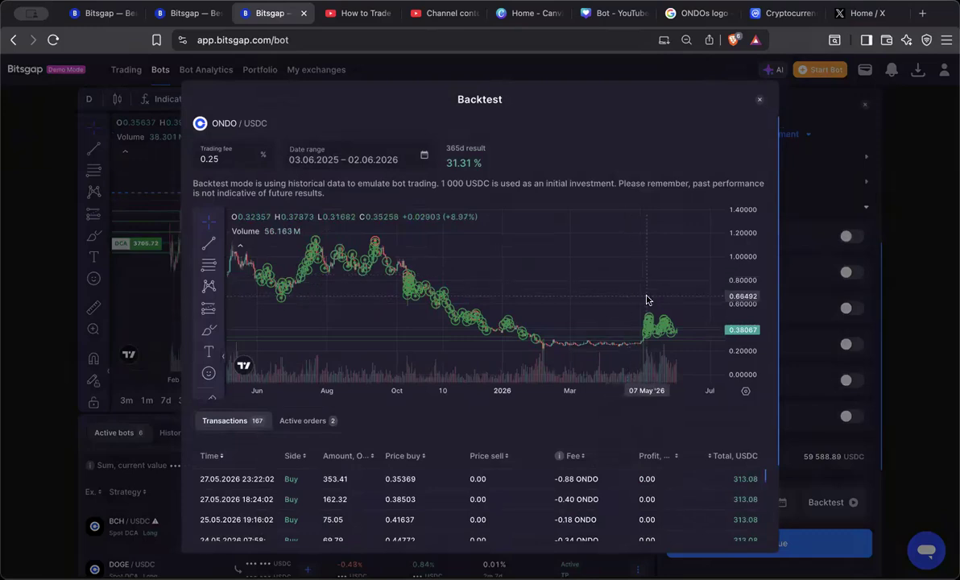
left_click_drag(737, 318, 688, 227)
left_click_drag(751, 317, 742, 256)
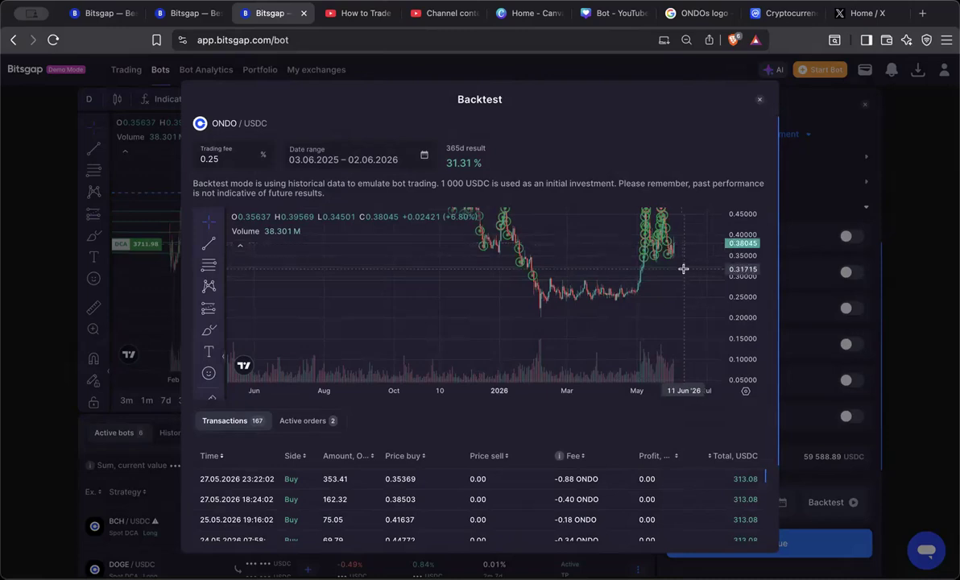
left_click_drag(686, 273, 689, 270)
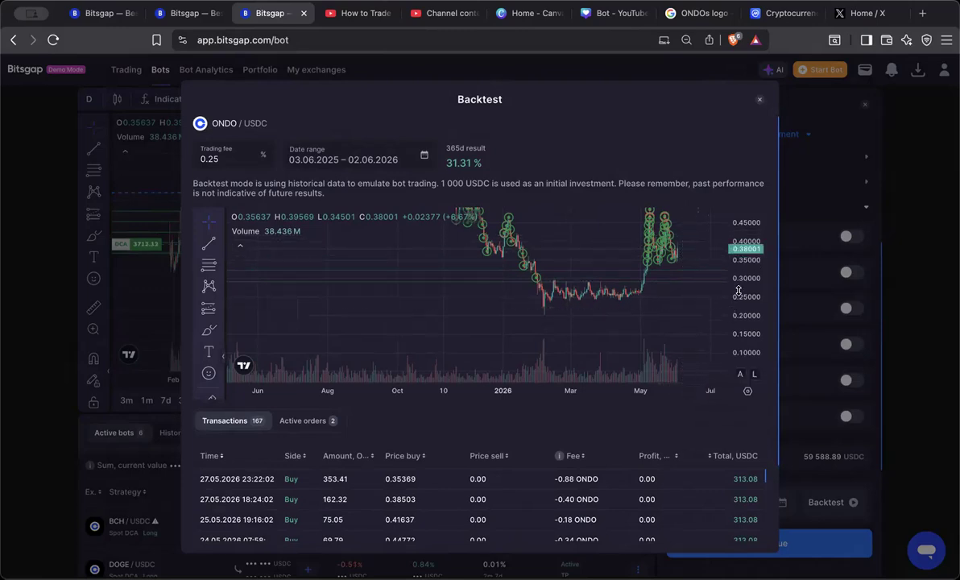
left_click_drag(738, 291, 745, 338)
Compare the backtest's trades with ONDO's price history back to early 2024, and close the backtest.
scroll(606, 270, "down", 5)
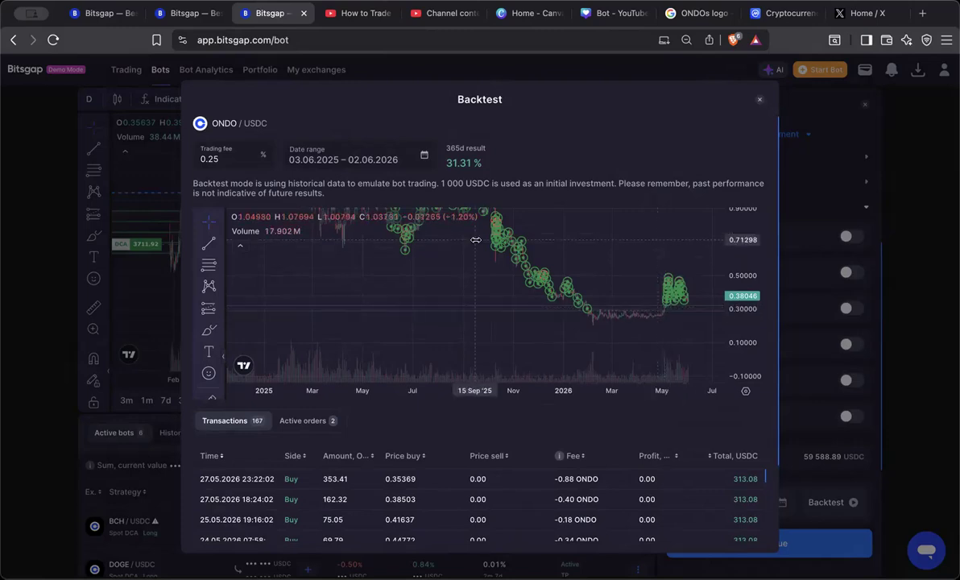
scroll(612, 281, "down", 5)
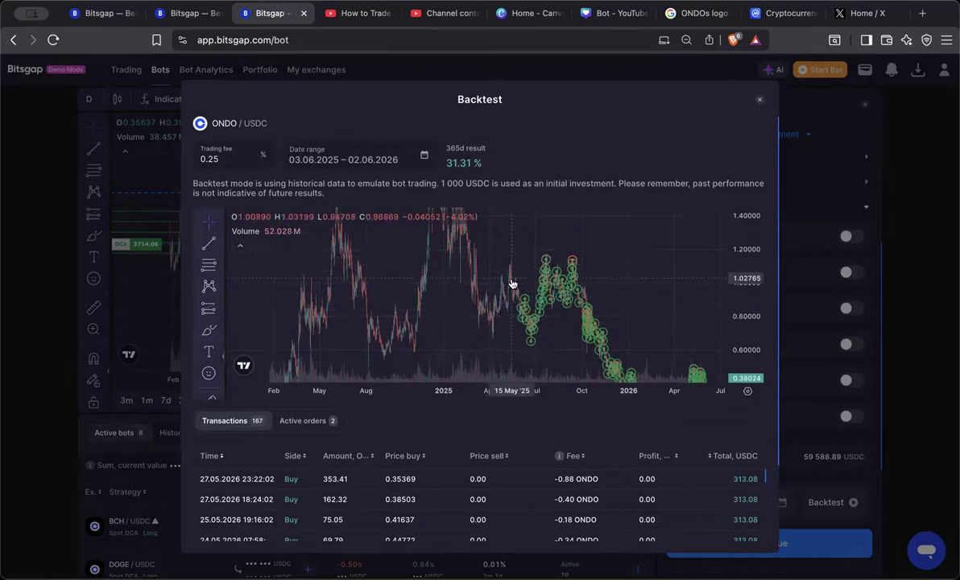
left_click_drag(638, 285, 559, 259)
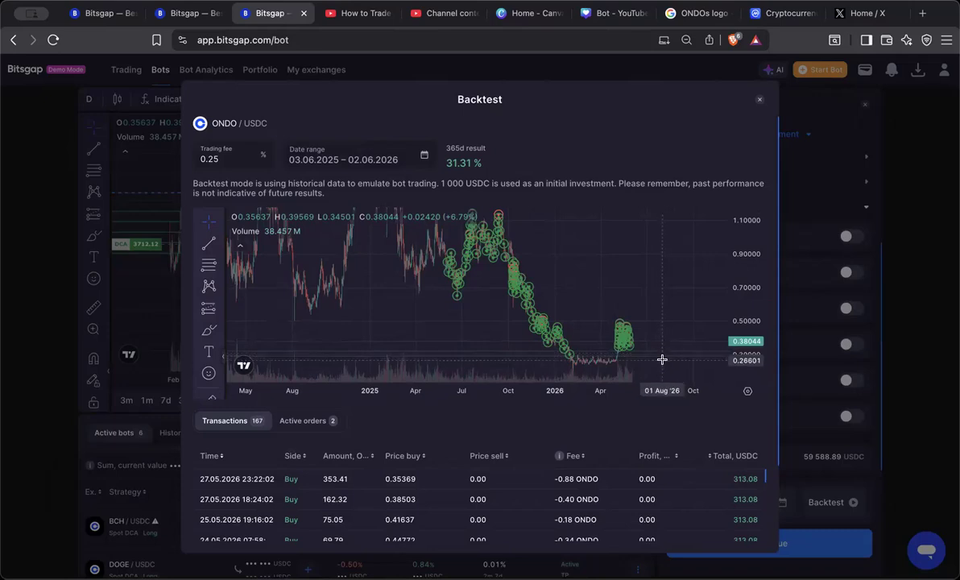
left_click_drag(674, 289, 672, 272)
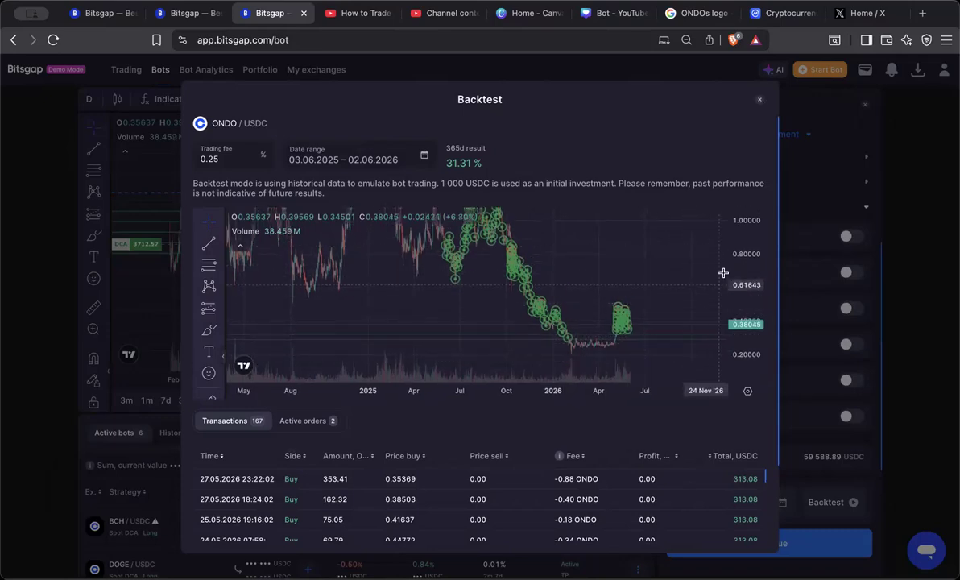
left_click_drag(742, 268, 741, 310)
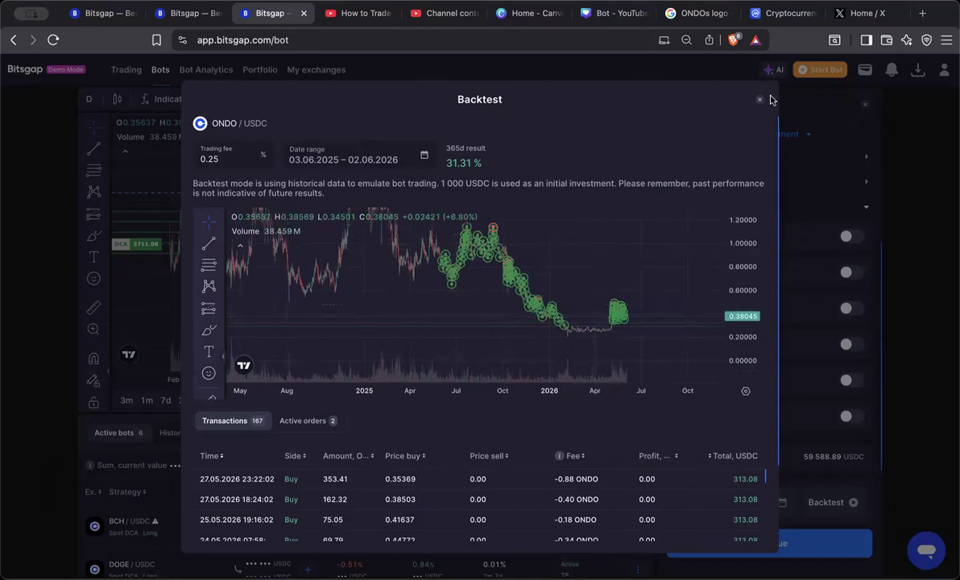
left_click(759, 101)
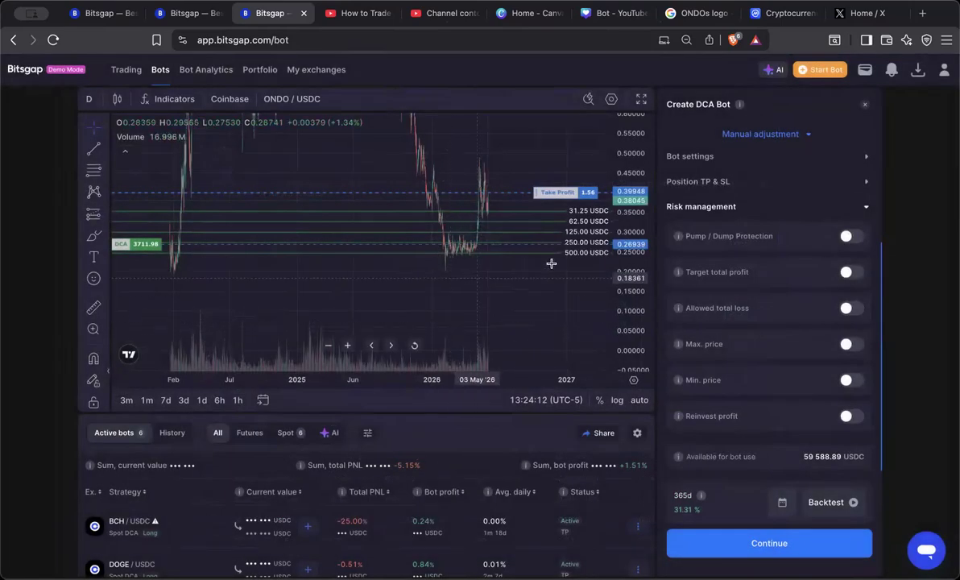
Review the DCA bot's investment, base order, averaging order, and multiplier settings again.
scroll(751, 271, "up", 5)
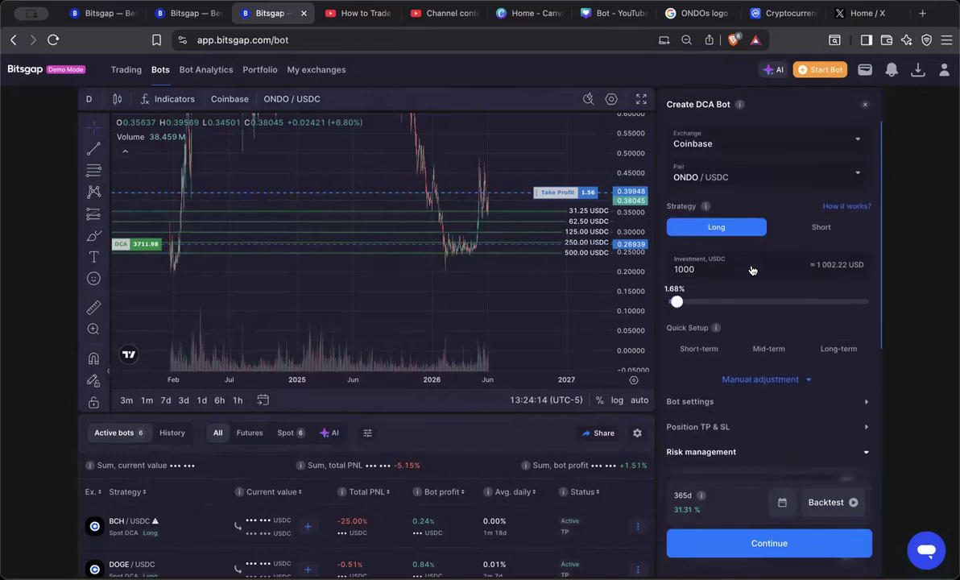
scroll(751, 265, "down", 5)
scroll(751, 264, "up", 6)
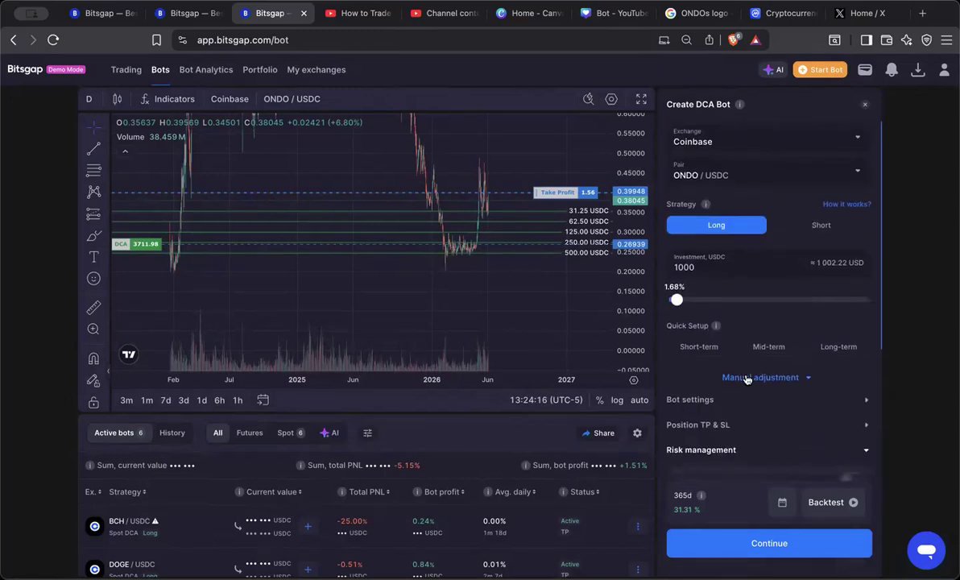
left_click(719, 400)
scroll(757, 383, "down", 6)
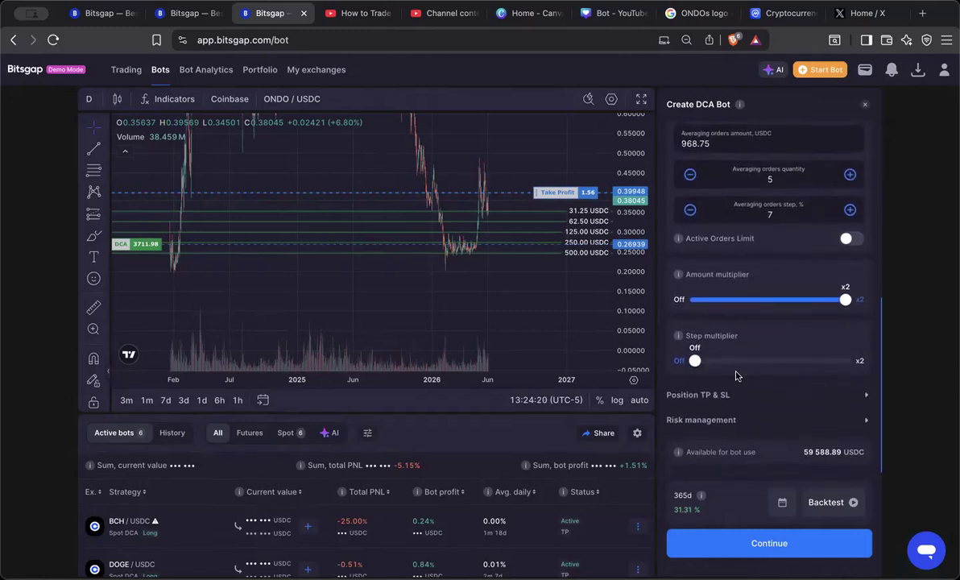
scroll(724, 377, "up", 3)
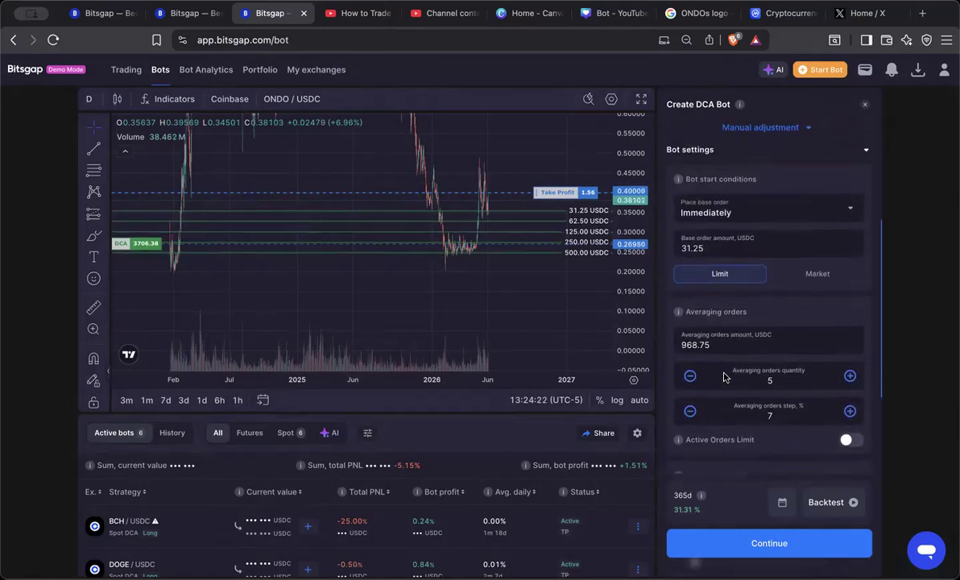
Rescale the ONDO / USDC chart to compare the DCA order levels and take-profit line with the coin's earlier price peaks.
left_click_drag(629, 289, 628, 335)
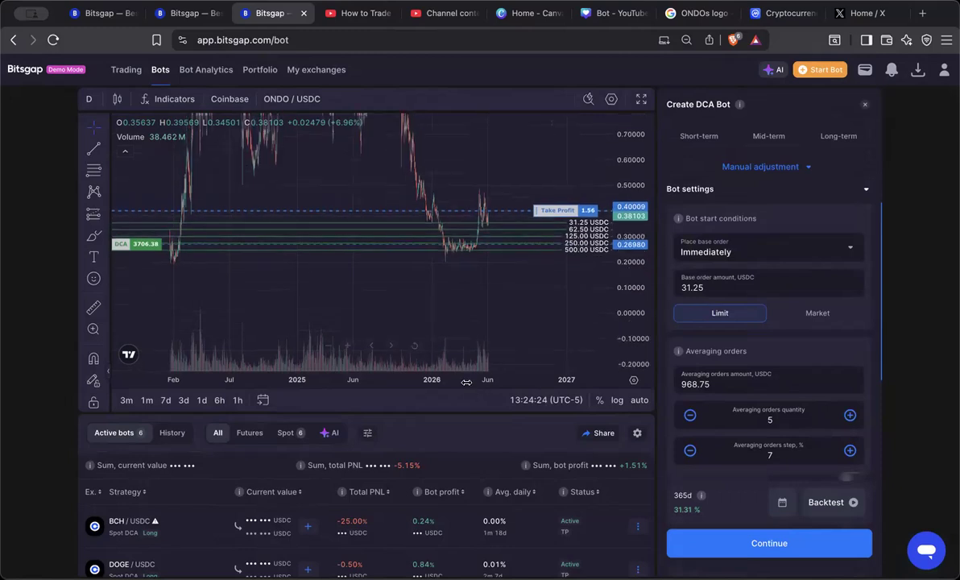
left_click_drag(466, 382, 500, 381)
left_click_drag(532, 298, 532, 339)
left_click_drag(630, 164, 633, 265)
left_click_drag(564, 178, 583, 219)
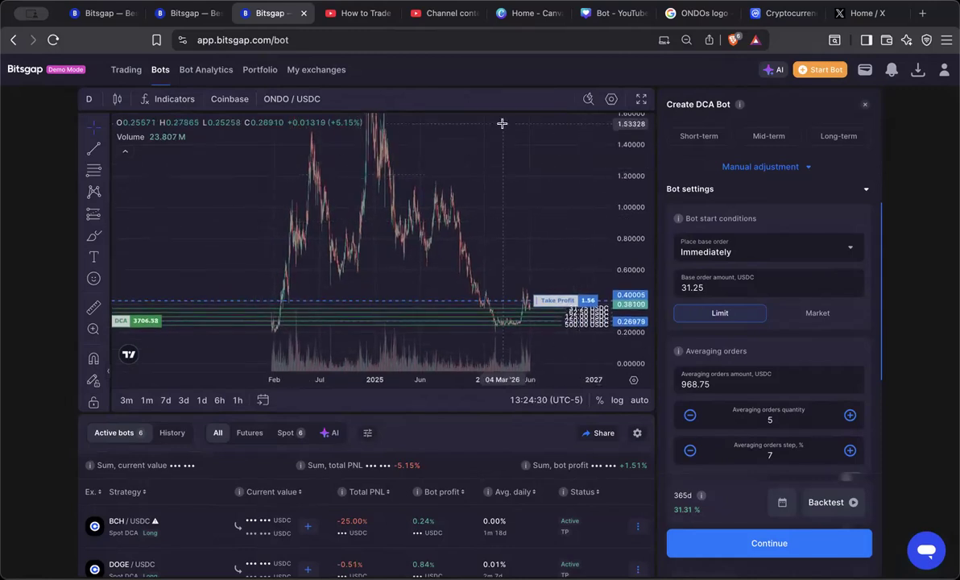